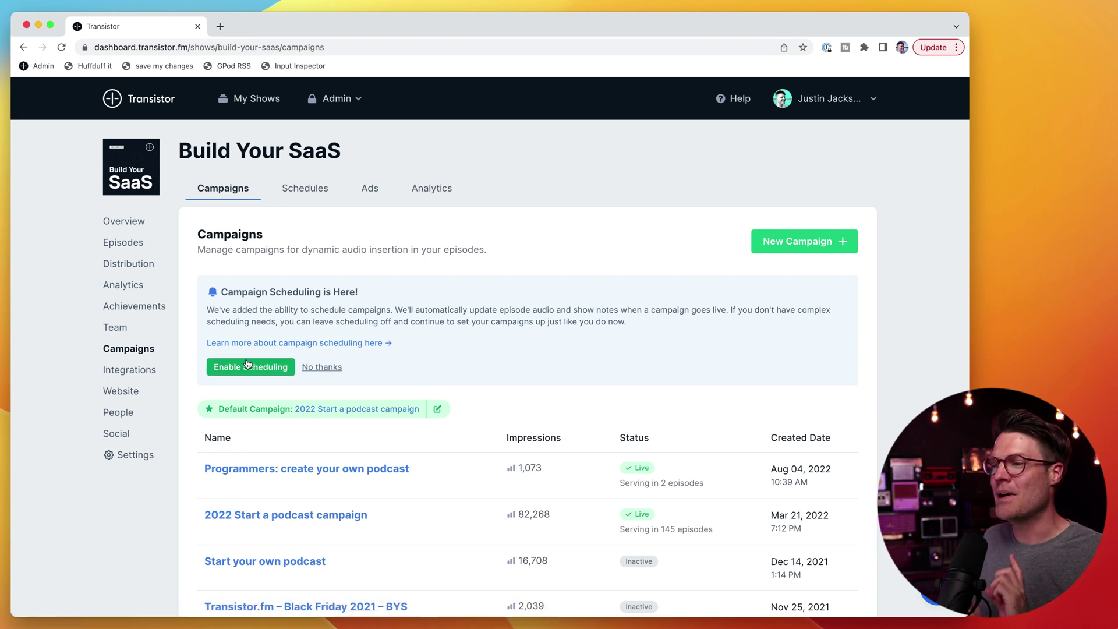
- Enable campaign scheduling for Build Your SaaS and view its campaign schedules list
{"action": "left_click", "coordinate": [246, 366]}
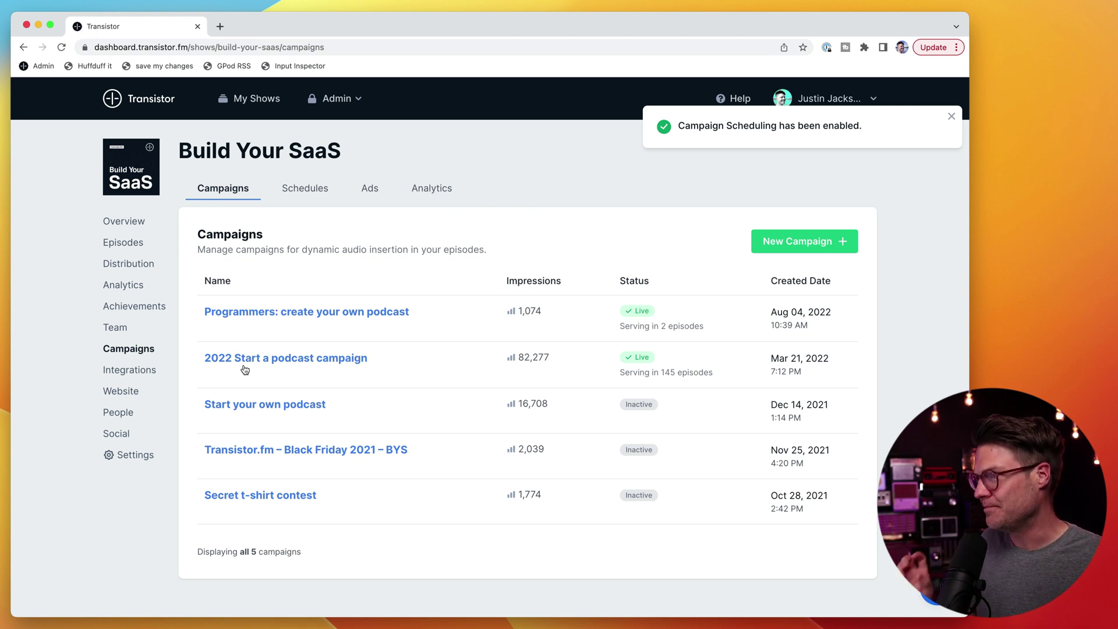
{"action": "left_click", "coordinate": [304, 189]}
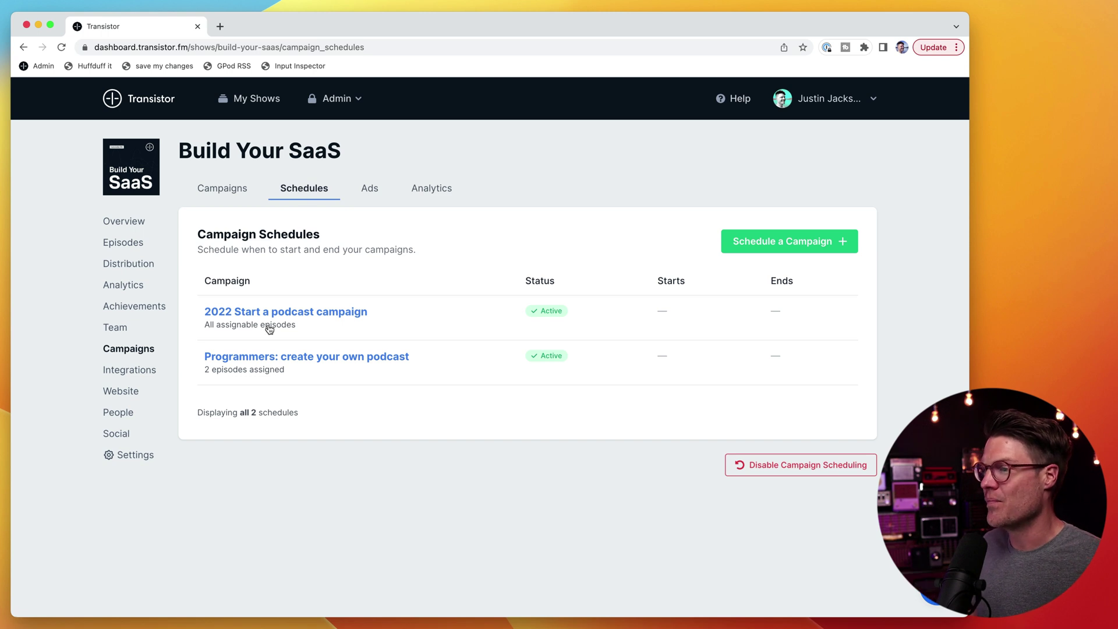
- Set the 2022 Start a podcast schedule to selected episodes, initially assigning every episode
{"action": "left_click", "coordinate": [290, 313]}
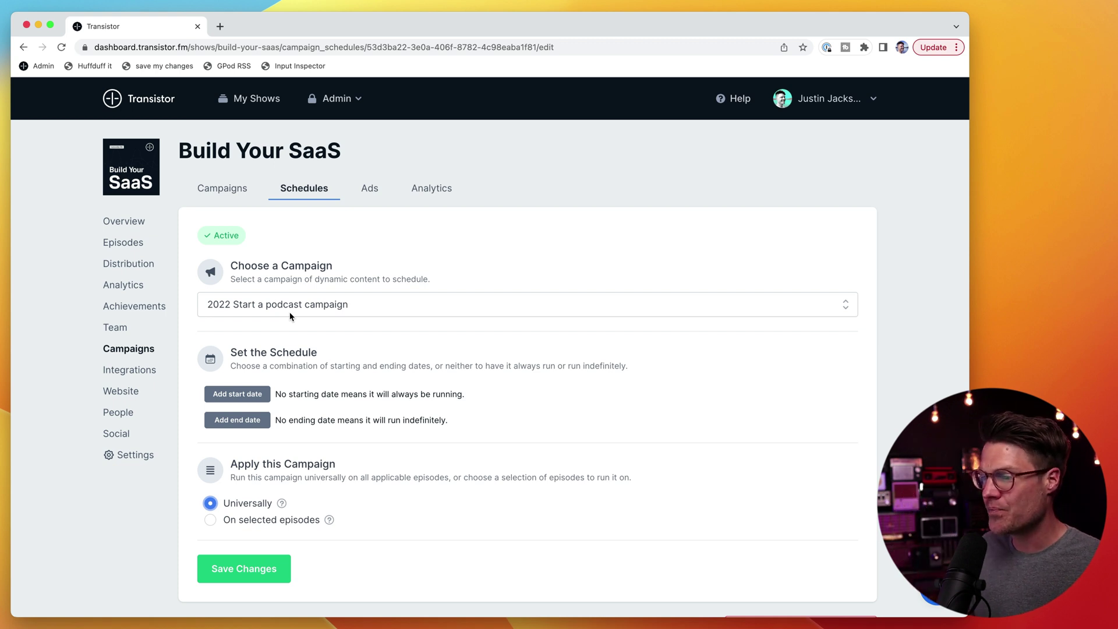
{"action": "left_click", "coordinate": [211, 520]}
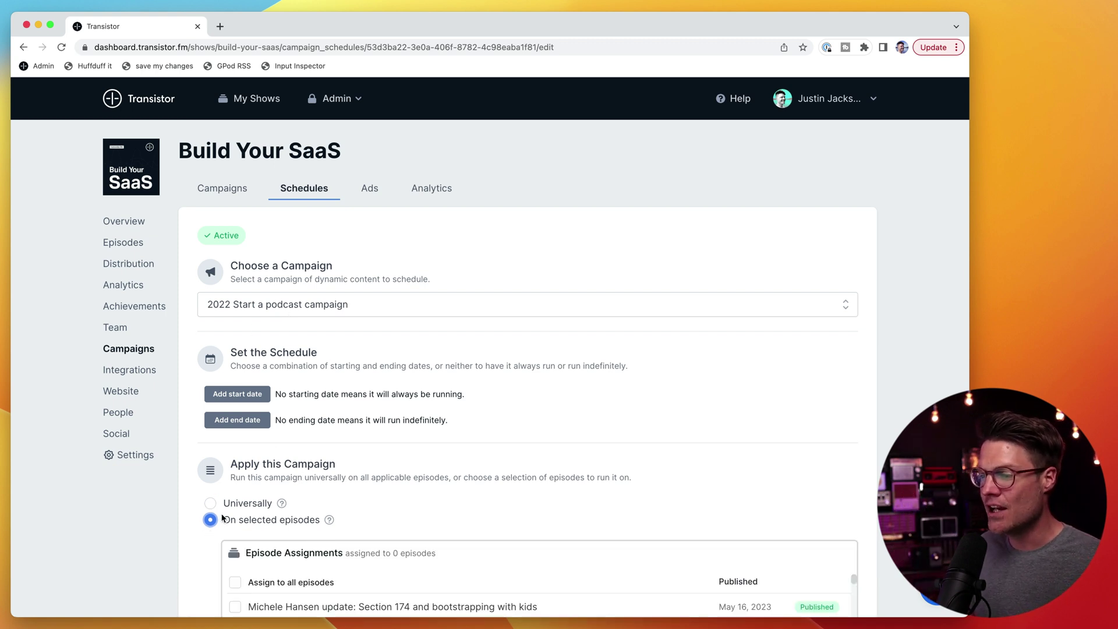
{"action": "scroll", "coordinate": [529, 488], "scroll_direction": "down", "scroll_amount": 5}
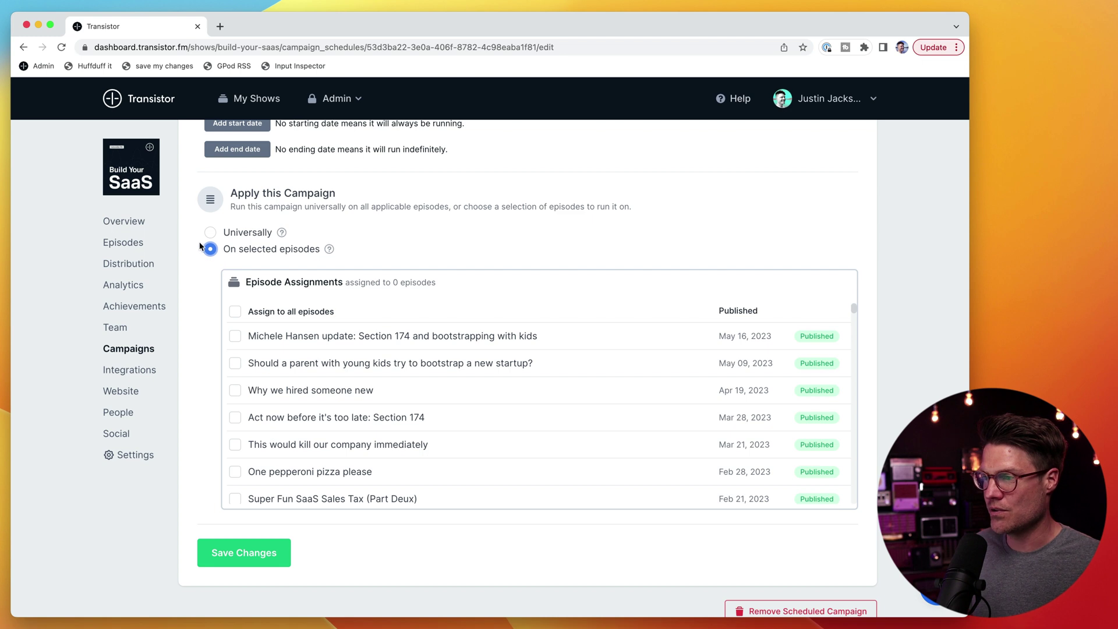
{"action": "left_click", "coordinate": [234, 312]}
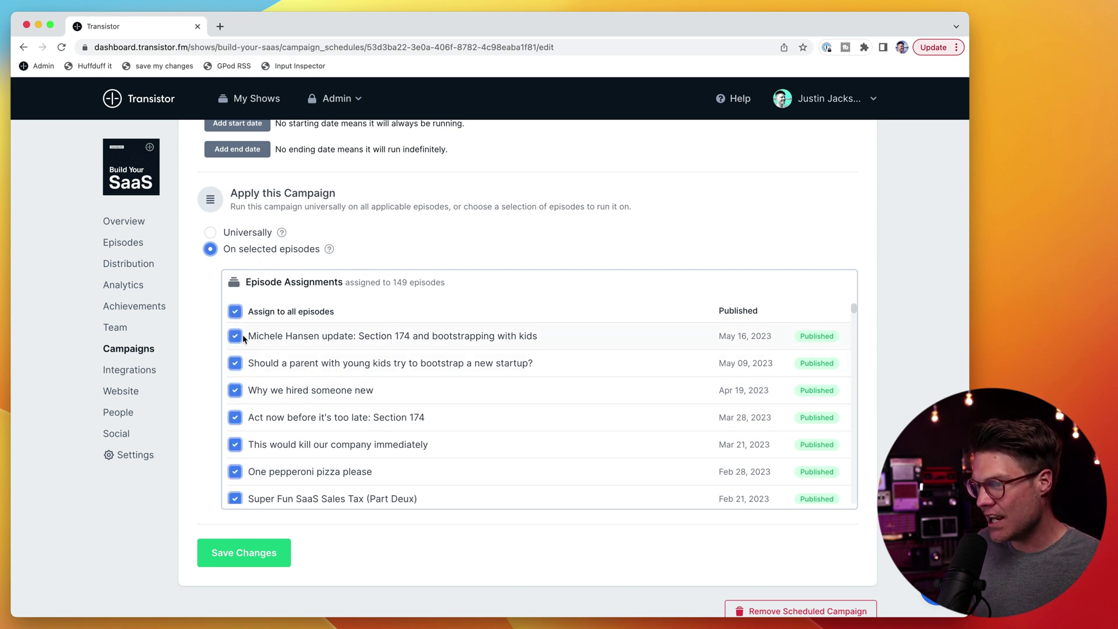
- Untick the first four 2023 episodes from the 2022 campaign
{"action": "left_click", "coordinate": [235, 337]}
{"action": "left_click", "coordinate": [234, 363]}
{"action": "left_click", "coordinate": [235, 391]}
{"action": "left_click", "coordinate": [235, 417]}
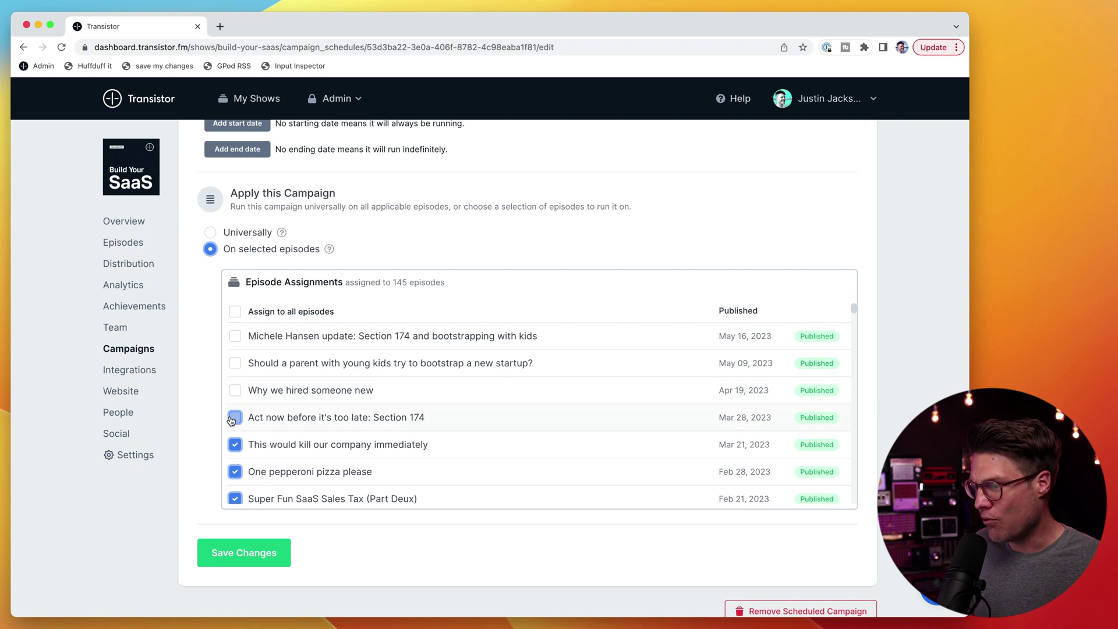
{"action": "scroll", "coordinate": [275, 430], "scroll_direction": "down", "scroll_amount": 1}
{"action": "scroll", "coordinate": [276, 430], "scroll_direction": "down", "scroll_amount": 1}
- Untick four more 2023 episodes, including 'One pepperoni pizza please', and save with 141 assigned
{"action": "left_click", "coordinate": [234, 380]}
{"action": "left_click", "coordinate": [235, 407]}
{"action": "left_click", "coordinate": [235, 435]}
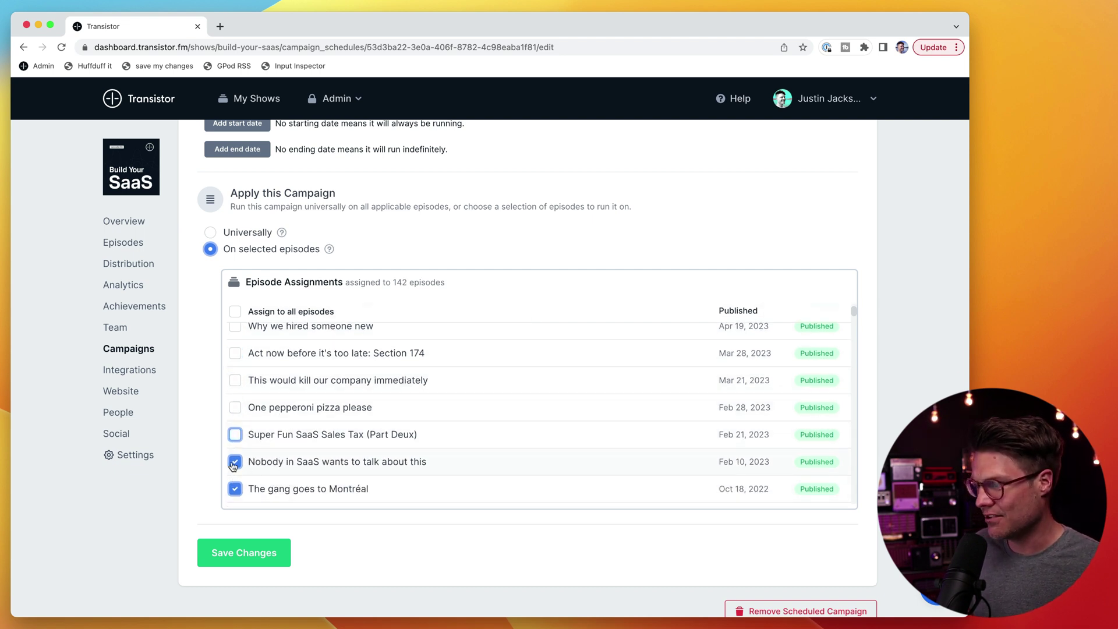
{"action": "left_click", "coordinate": [234, 462]}
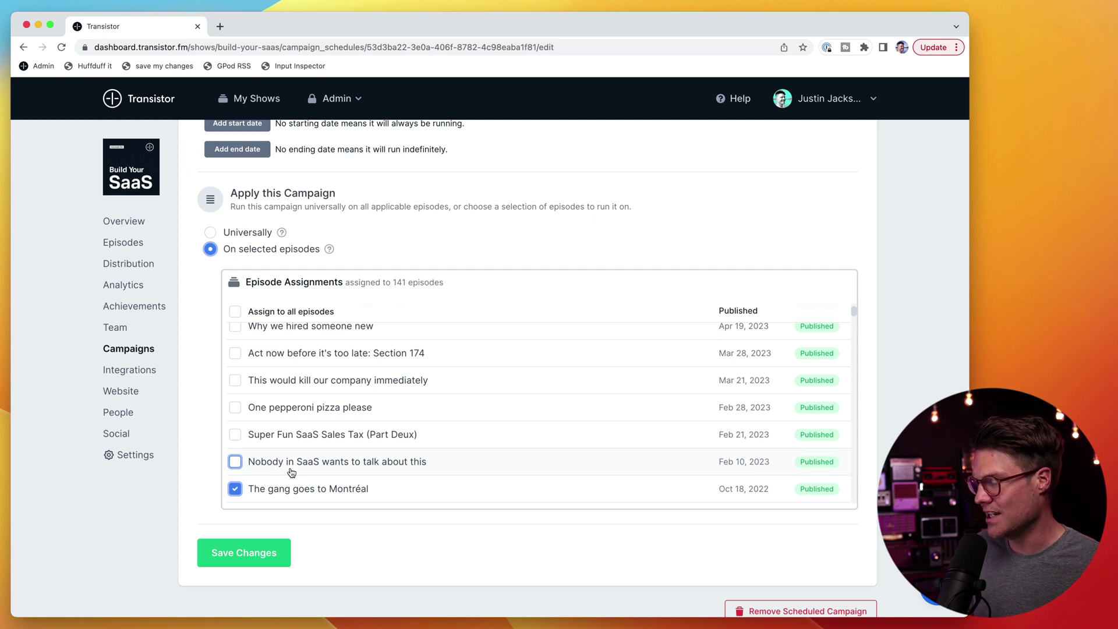
{"action": "scroll", "coordinate": [614, 406], "scroll_direction": "down", "scroll_amount": 20}
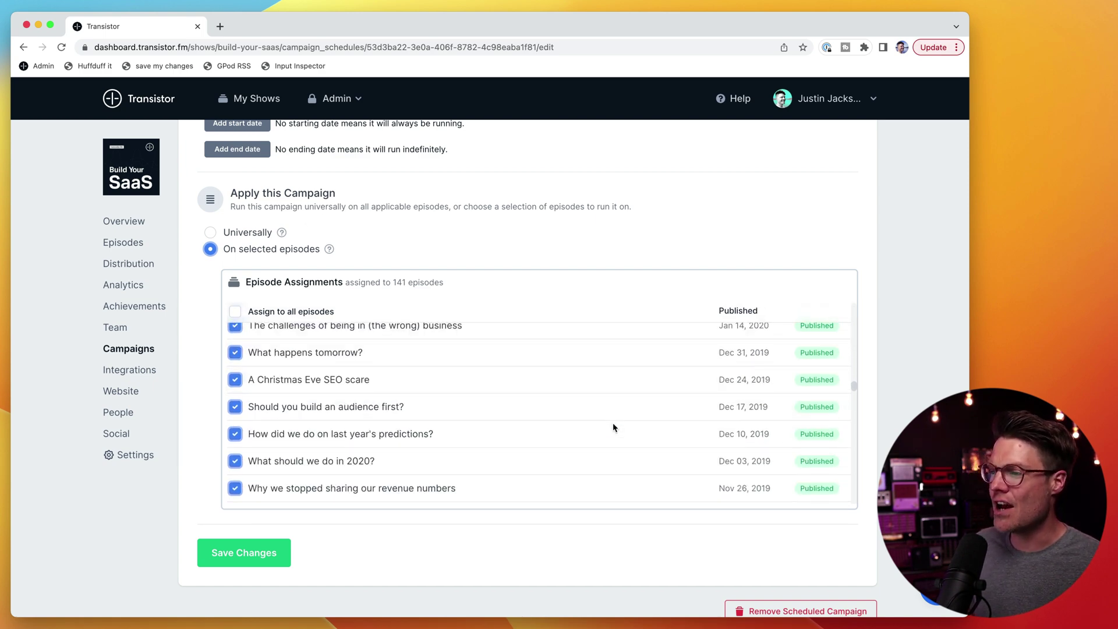
{"action": "scroll", "coordinate": [616, 426], "scroll_direction": "down", "scroll_amount": 5}
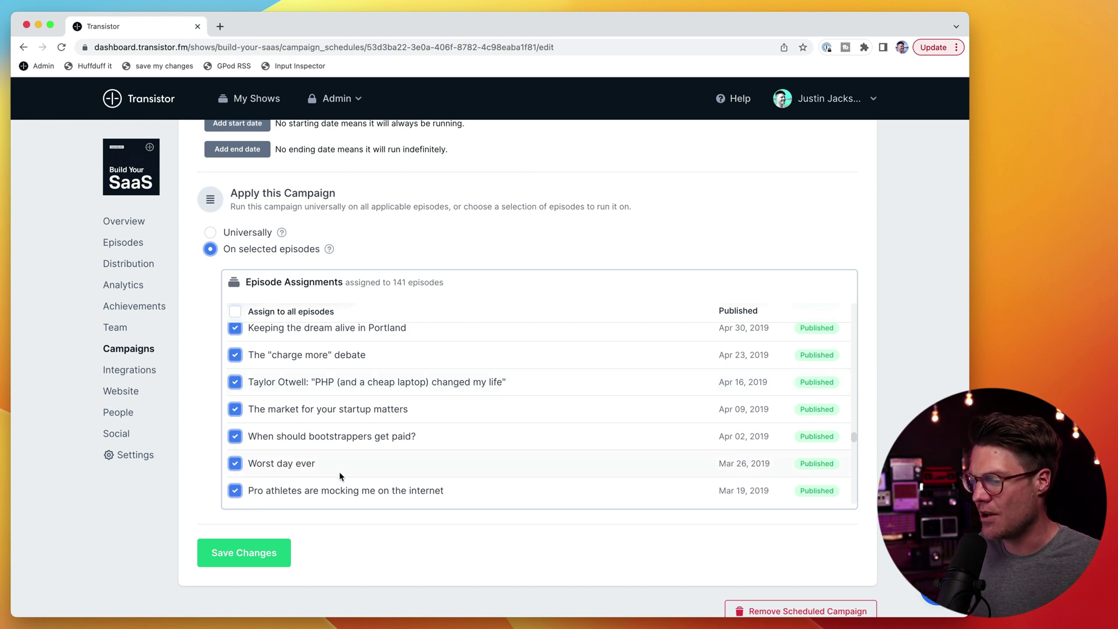
{"action": "left_click", "coordinate": [245, 559]}
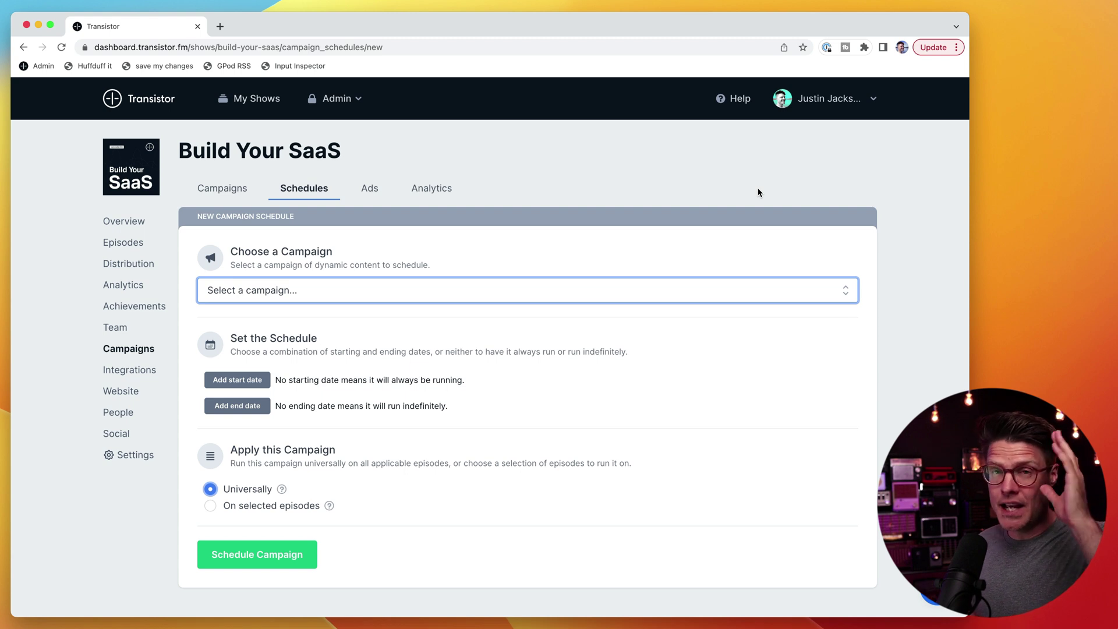
- Choose the 2023 Summer Campaign for the new schedule, starting May 17, 2023
{"action": "left_click", "coordinate": [604, 291]}
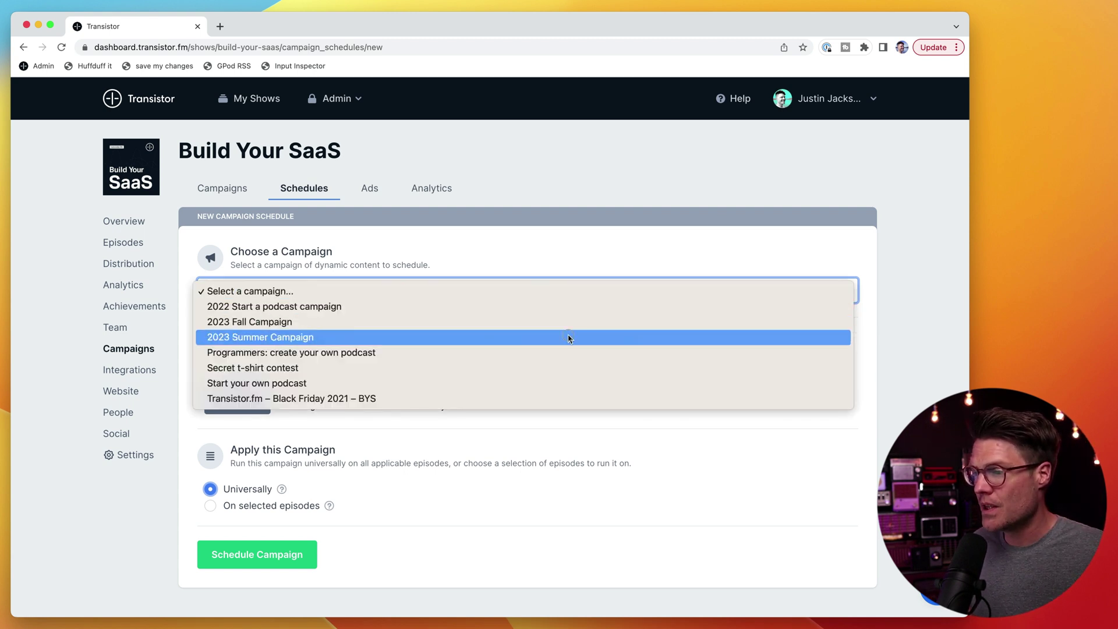
{"action": "left_click", "coordinate": [565, 336]}
{"action": "left_click", "coordinate": [257, 381]}
{"action": "left_click", "coordinate": [271, 396]}
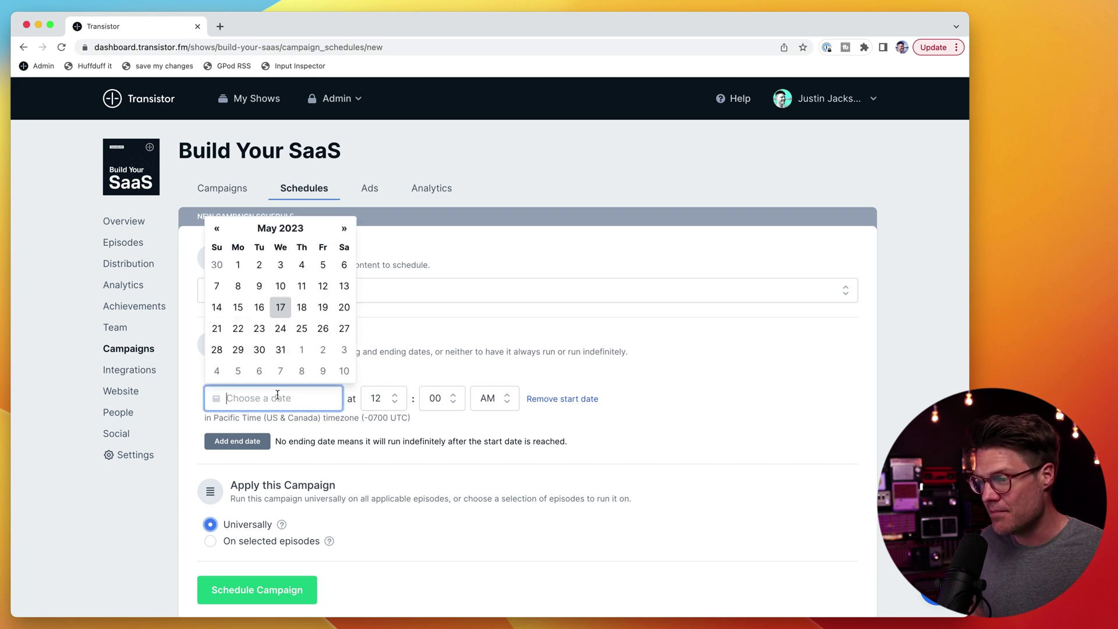
{"action": "left_click", "coordinate": [281, 309]}
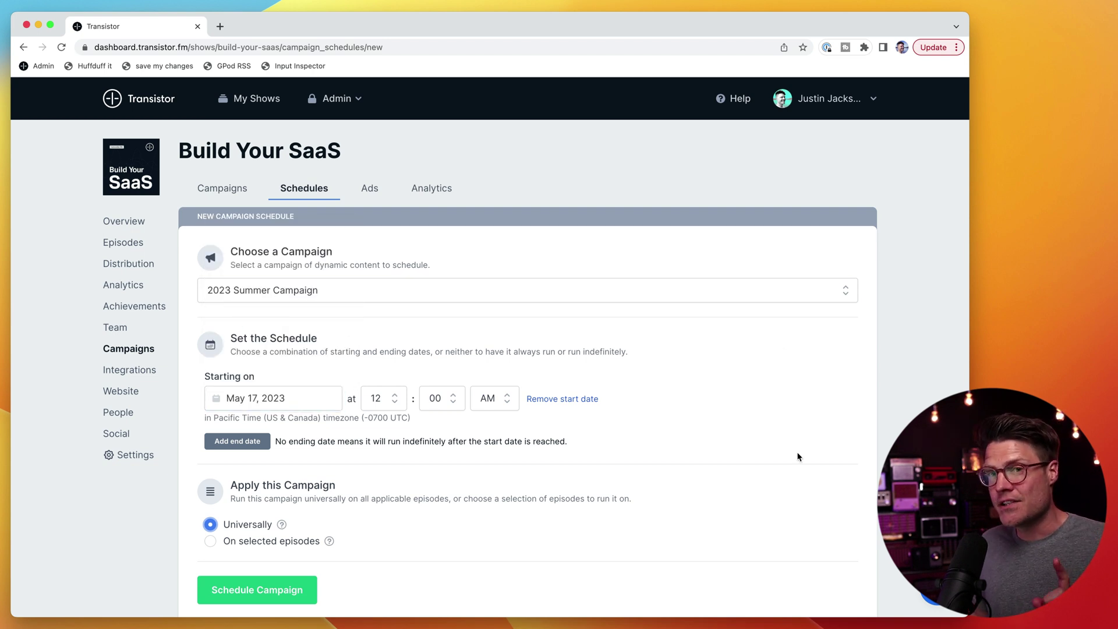
- Set the schedule's end date to September 1, 2023 and open the episodes in a new tab
{"action": "left_click", "coordinate": [245, 440]}
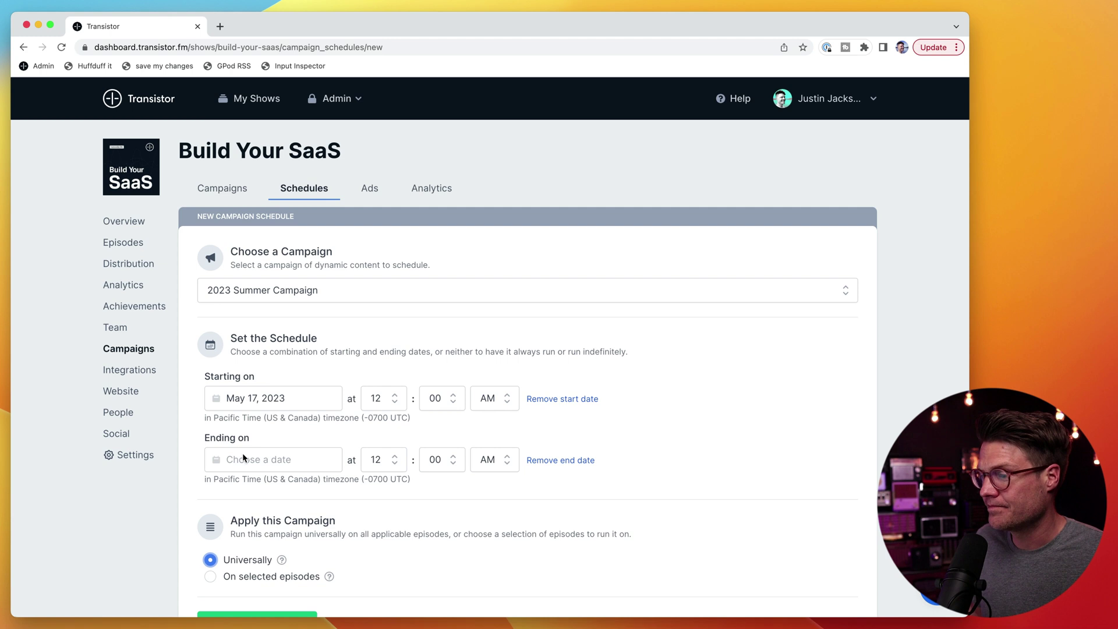
{"action": "left_click", "coordinate": [243, 458]}
{"action": "left_click", "coordinate": [324, 324]}
{"action": "scroll", "coordinate": [765, 417], "scroll_direction": "down", "scroll_amount": 3}
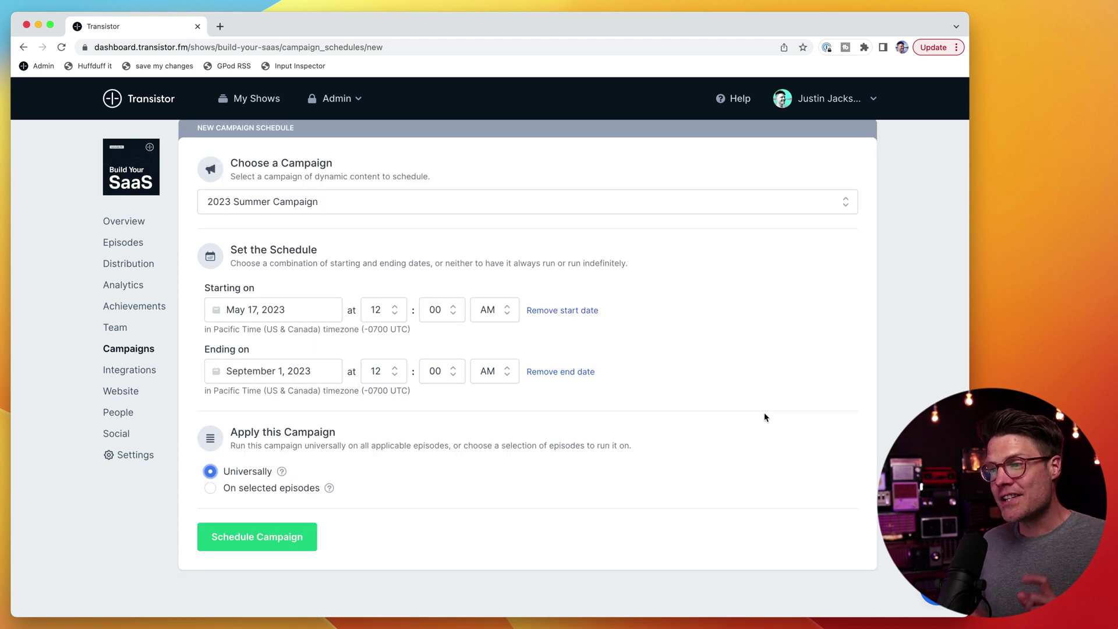
{"action": "left_click", "coordinate": [257, 481], "text": "super"}
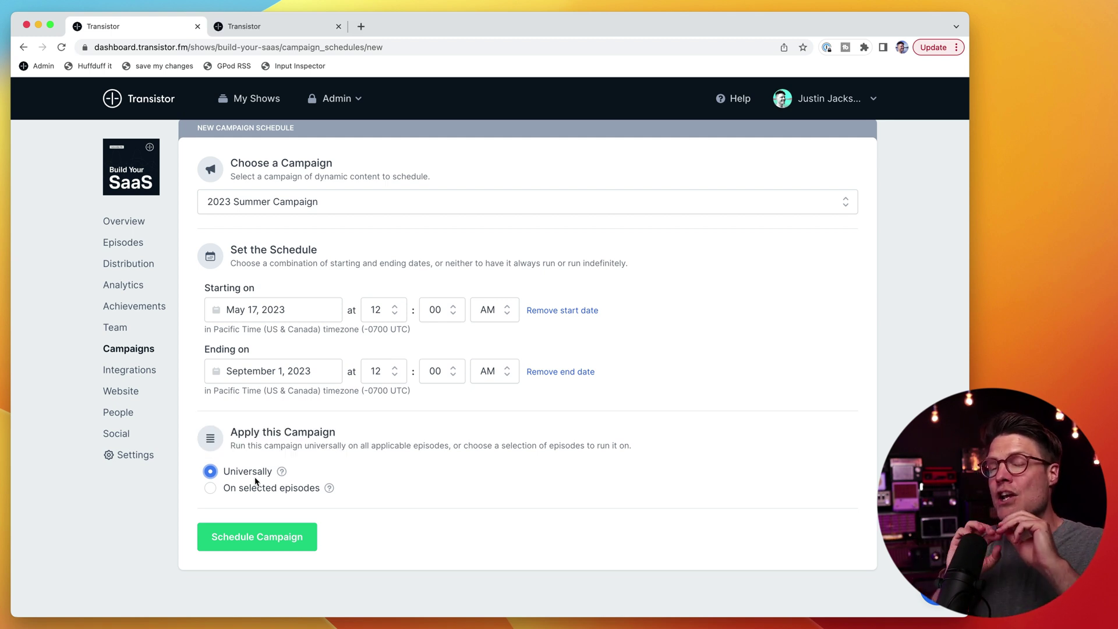
- Look over the episodes list, then return to the unsaved 2023 Summer Campaign schedule form
{"action": "left_click", "coordinate": [245, 26]}
{"action": "scroll", "coordinate": [669, 406], "scroll_direction": "down", "scroll_amount": 10}
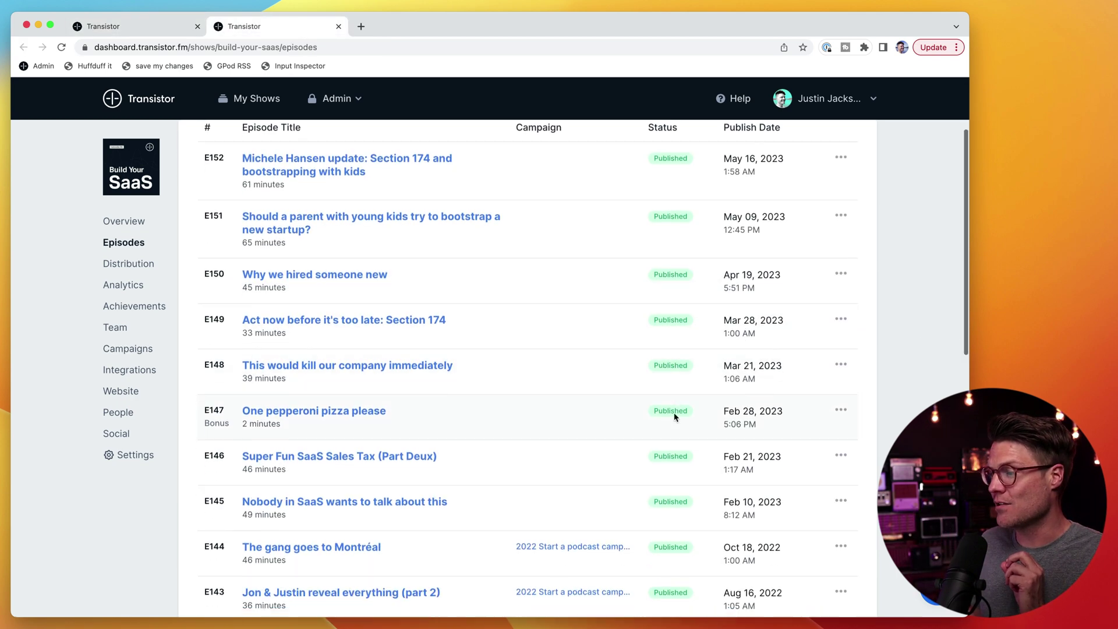
{"action": "scroll", "coordinate": [645, 505], "scroll_direction": "up", "scroll_amount": 2}
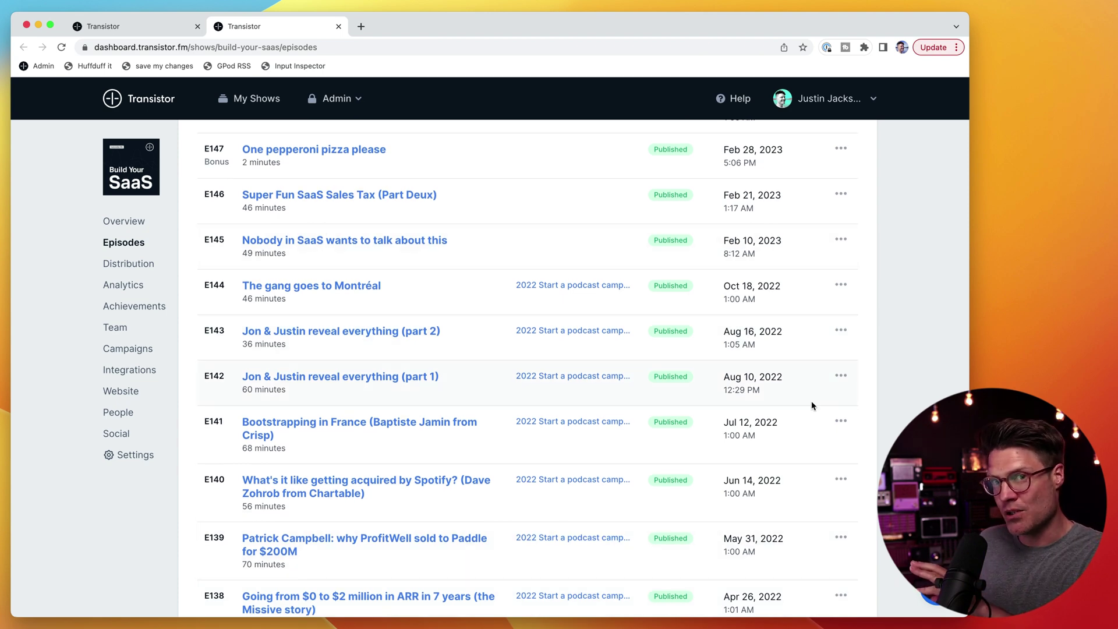
{"action": "scroll", "coordinate": [564, 184], "scroll_direction": "down", "scroll_amount": 2}
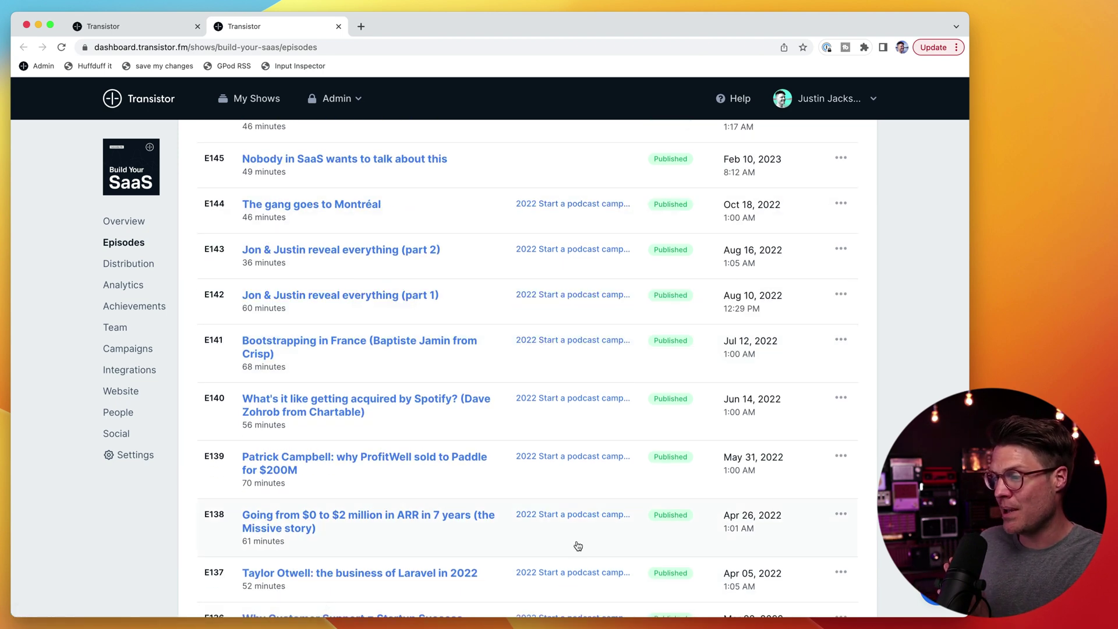
{"action": "scroll", "coordinate": [581, 395], "scroll_direction": "up", "scroll_amount": 7}
{"action": "scroll", "coordinate": [586, 384], "scroll_direction": "up", "scroll_amount": 3}
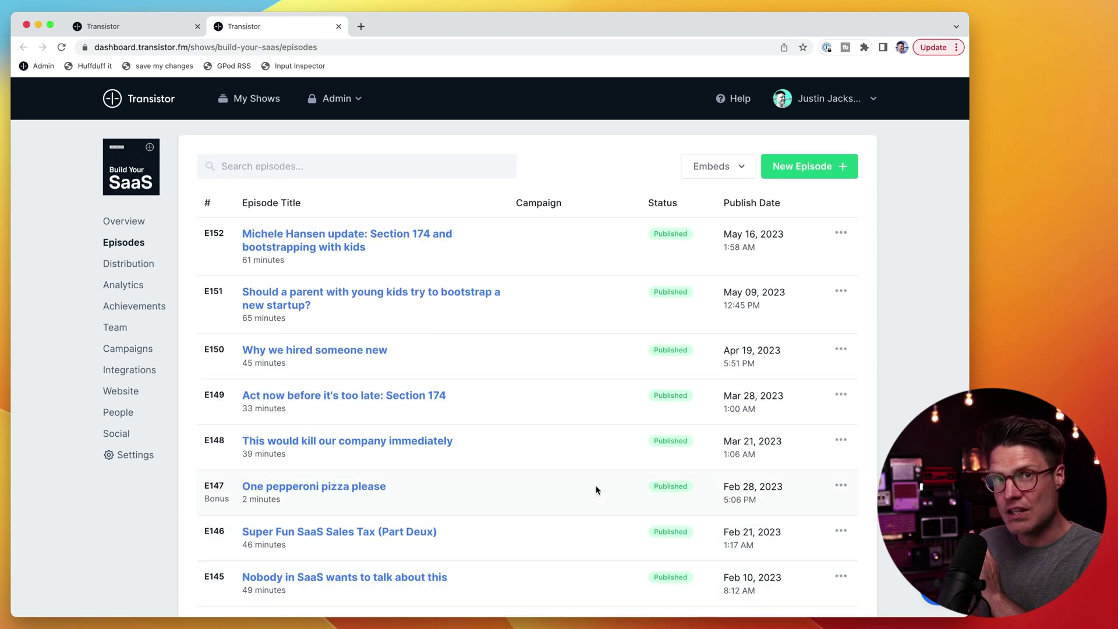
{"action": "left_click", "coordinate": [149, 23]}
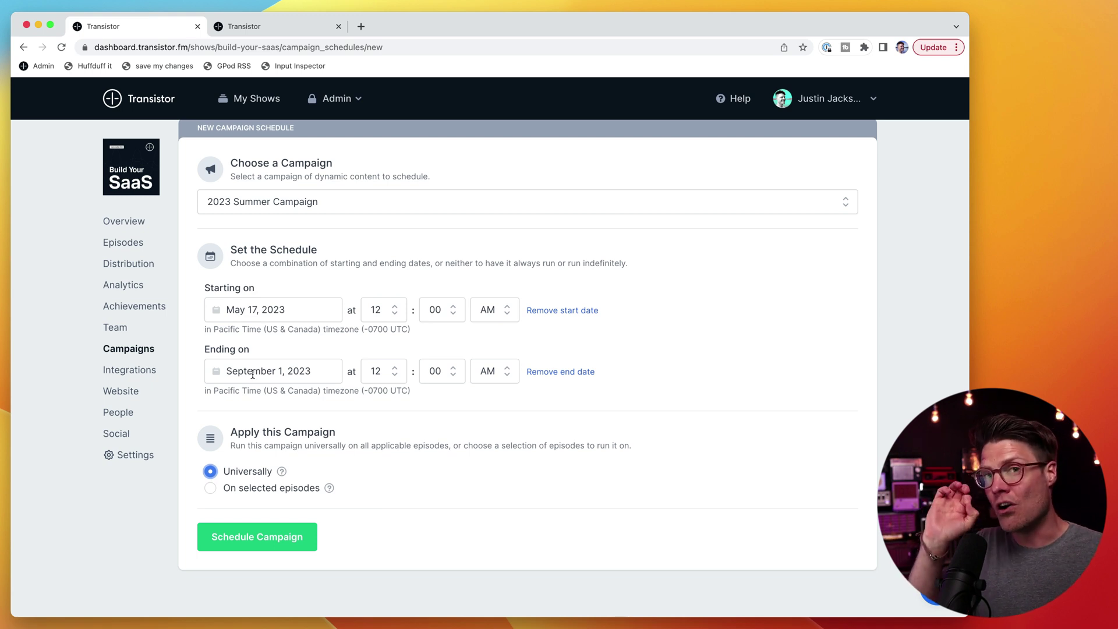
- Save the May 17–Sep 1 Summer Campaign schedule and check the episodes' Campaign column for it
{"action": "left_click", "coordinate": [288, 538]}
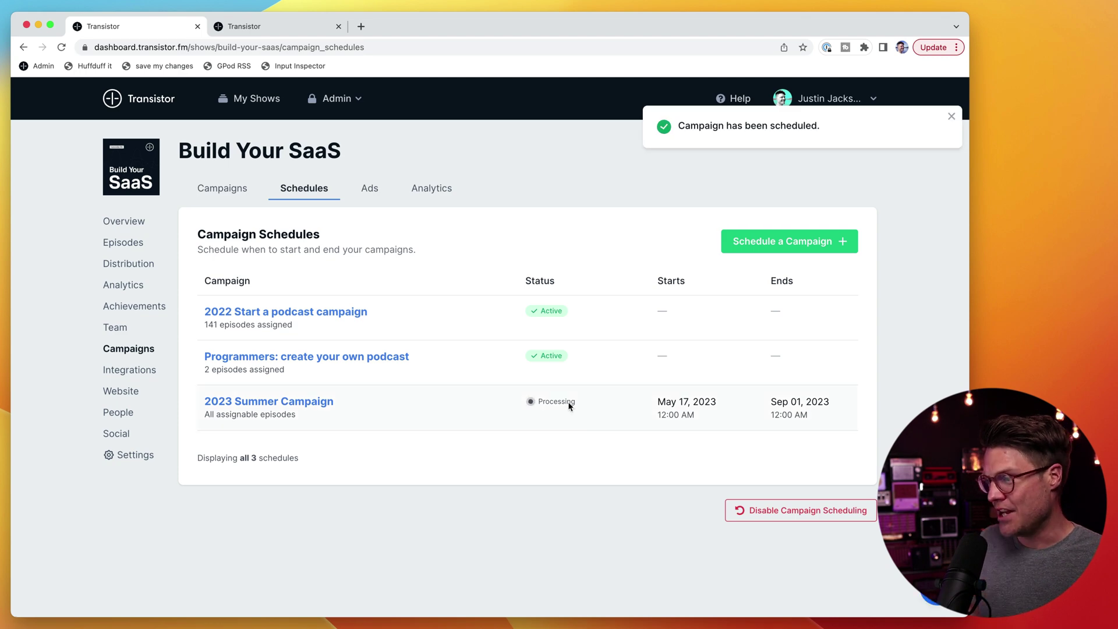
{"action": "left_click", "coordinate": [125, 243]}
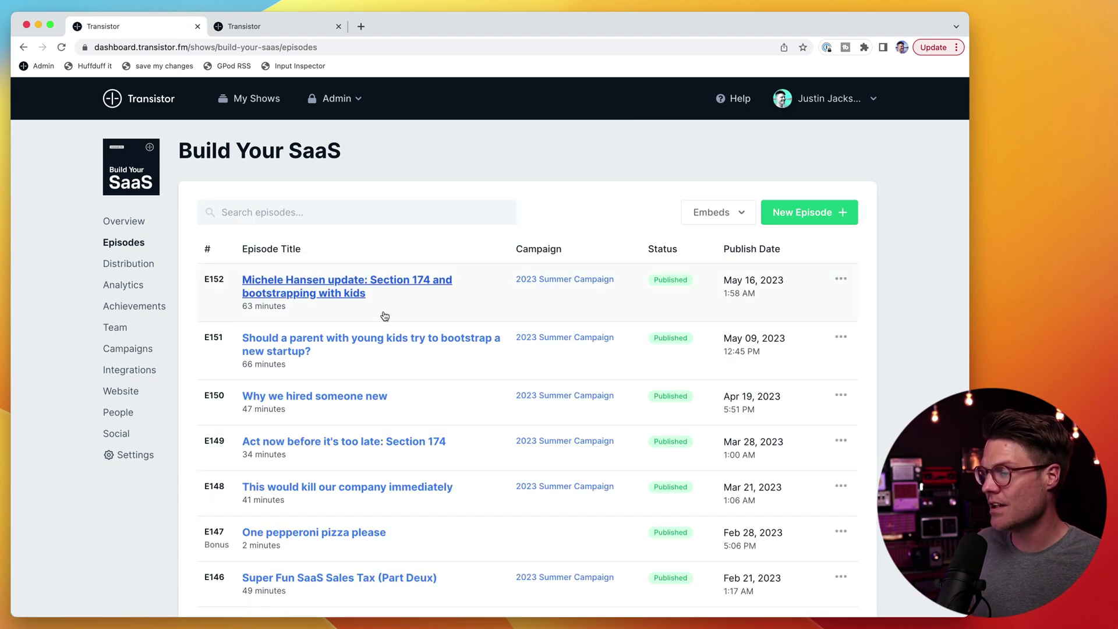
{"action": "scroll", "coordinate": [499, 519], "scroll_direction": "down", "scroll_amount": 5}
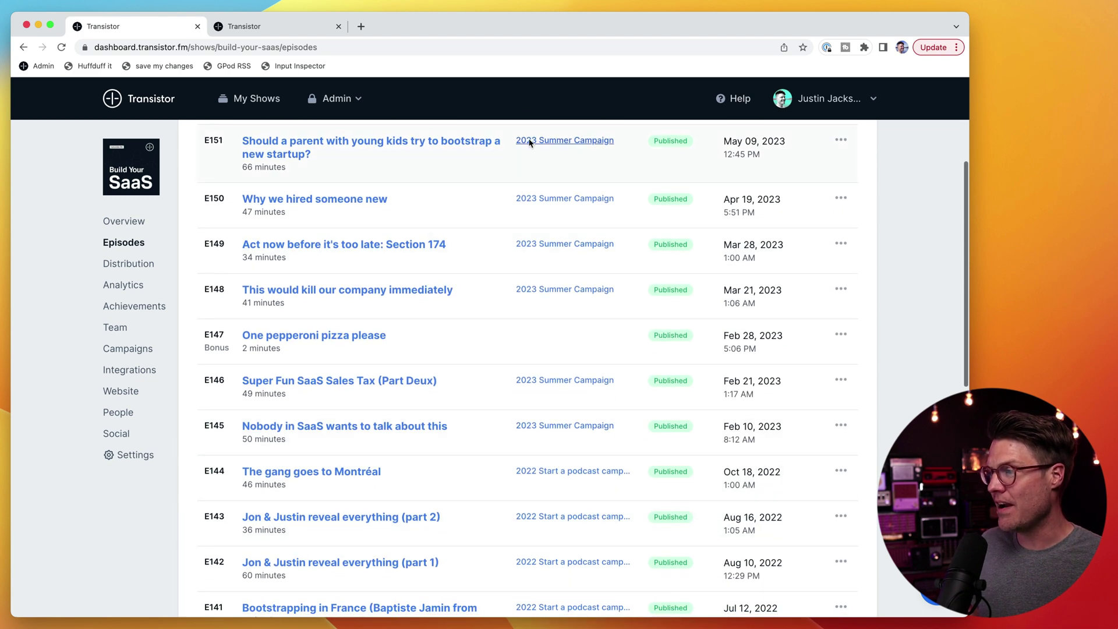
{"action": "scroll", "coordinate": [558, 194], "scroll_direction": "down", "scroll_amount": 1}
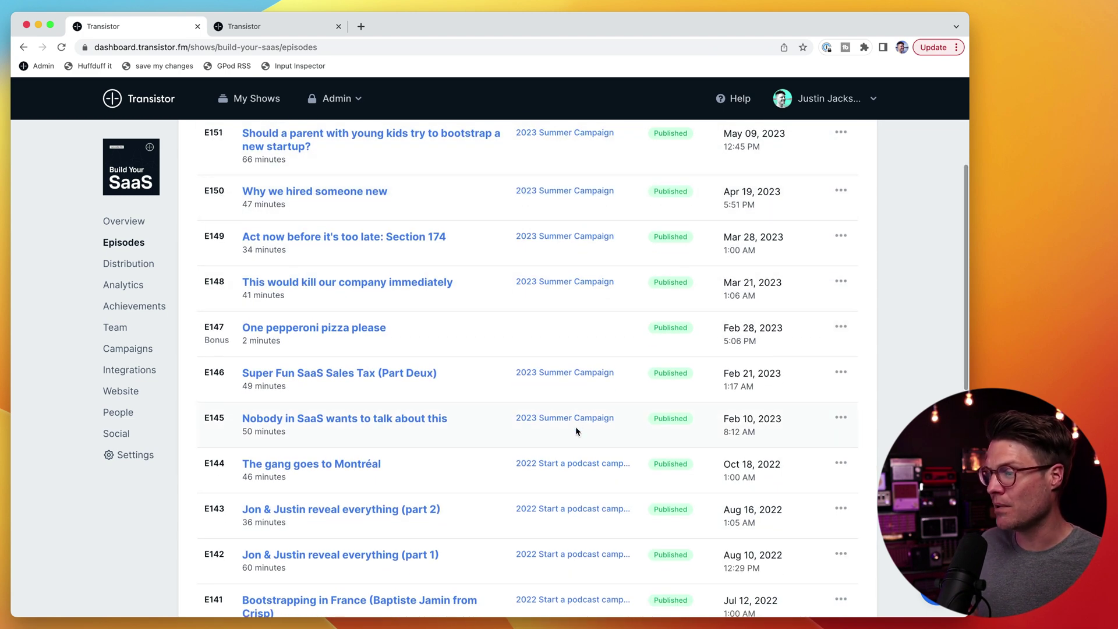
{"action": "scroll", "coordinate": [561, 383], "scroll_direction": "down", "scroll_amount": 2}
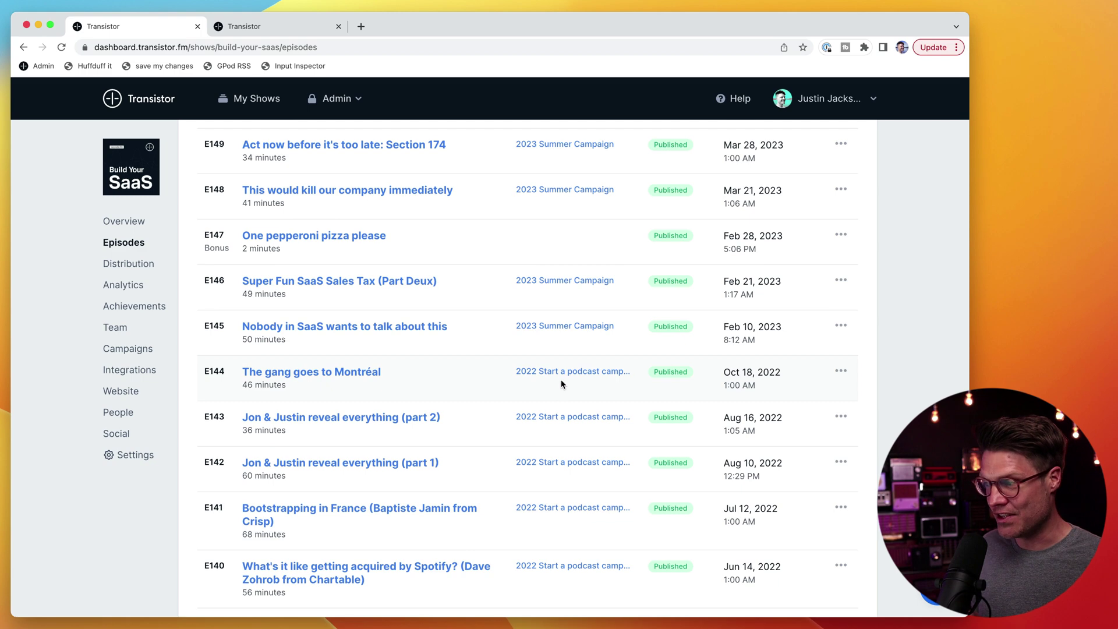
{"action": "scroll", "coordinate": [575, 513], "scroll_direction": "down", "scroll_amount": 11}
{"action": "scroll", "coordinate": [575, 533], "scroll_direction": "up", "scroll_amount": 18}
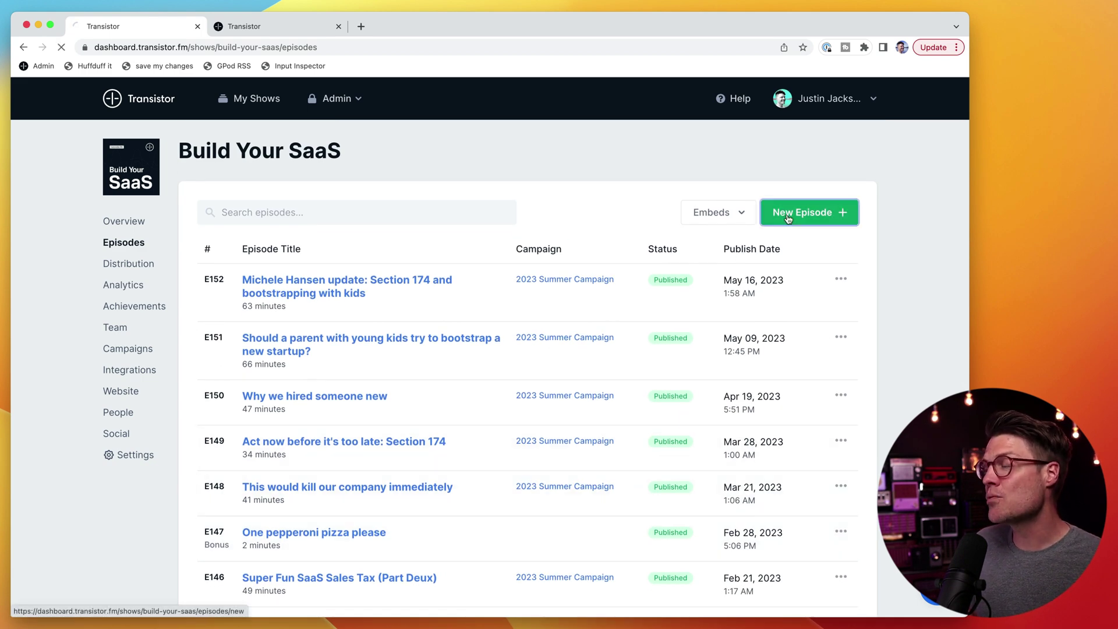
- Start a new episode, open the campaign settings in a new tab, and review the 2023 Summer Campaign schedule
{"action": "left_click", "coordinate": [788, 219]}
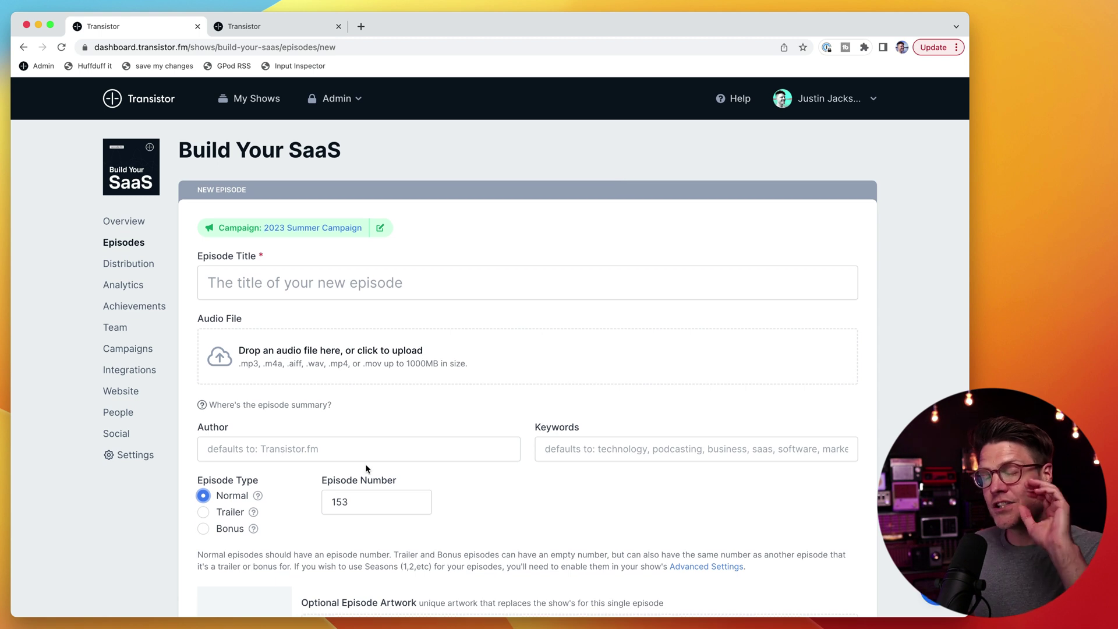
{"action": "left_click", "coordinate": [314, 228]}
{"action": "left_click", "coordinate": [335, 198]}
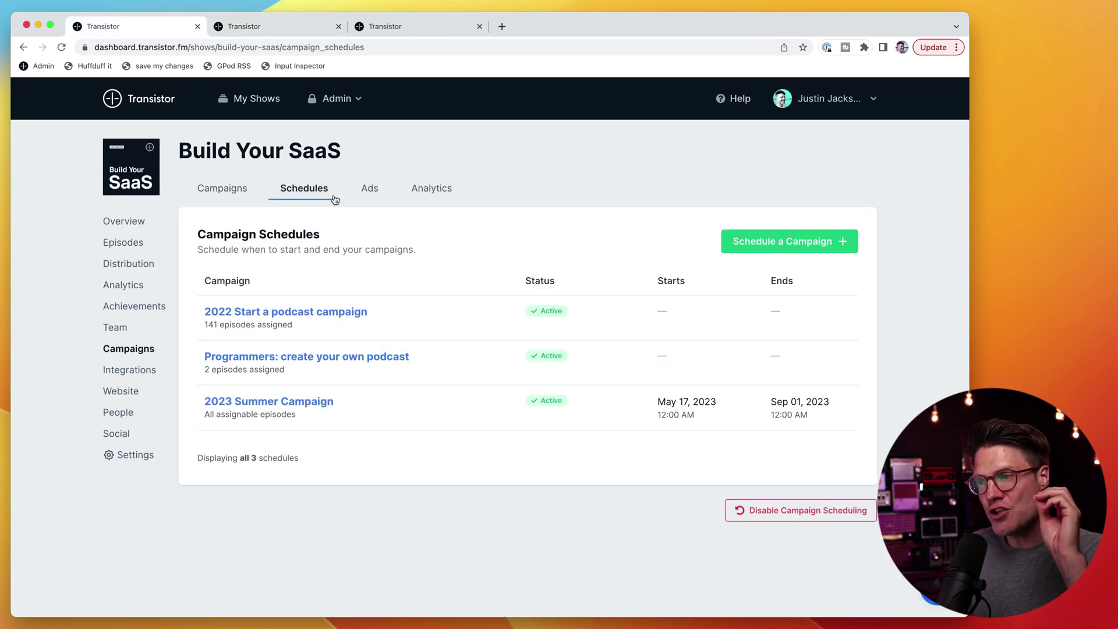
{"action": "left_click", "coordinate": [291, 401]}
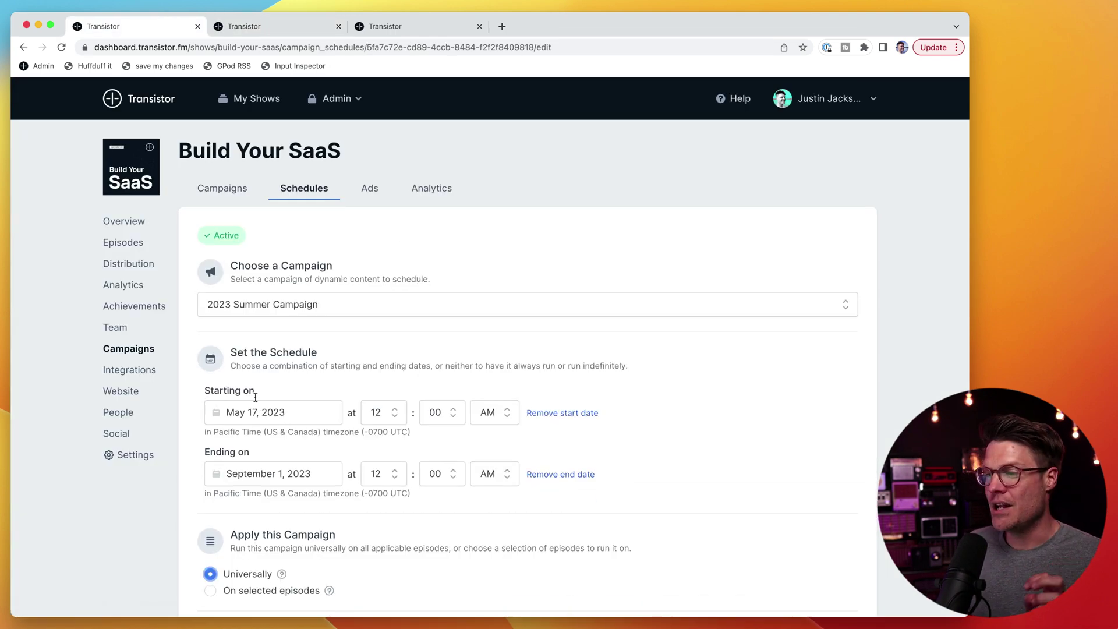
{"action": "scroll", "coordinate": [268, 425], "scroll_direction": "down", "scroll_amount": 3}
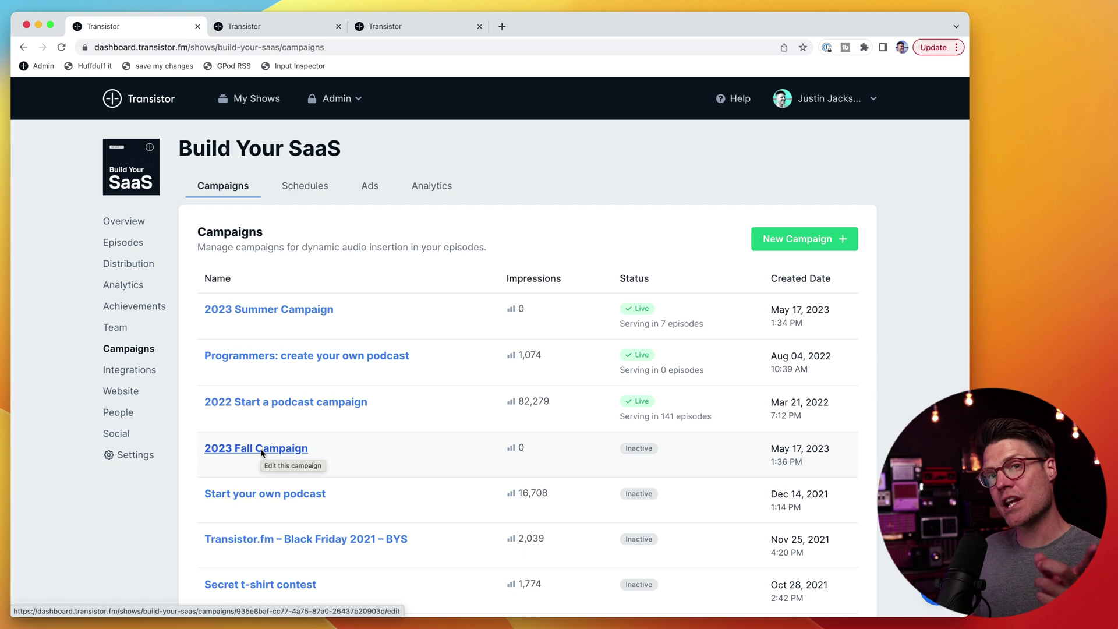
- Start a new campaign schedule for the 2023 Fall Campaign
{"action": "left_click", "coordinate": [324, 190]}
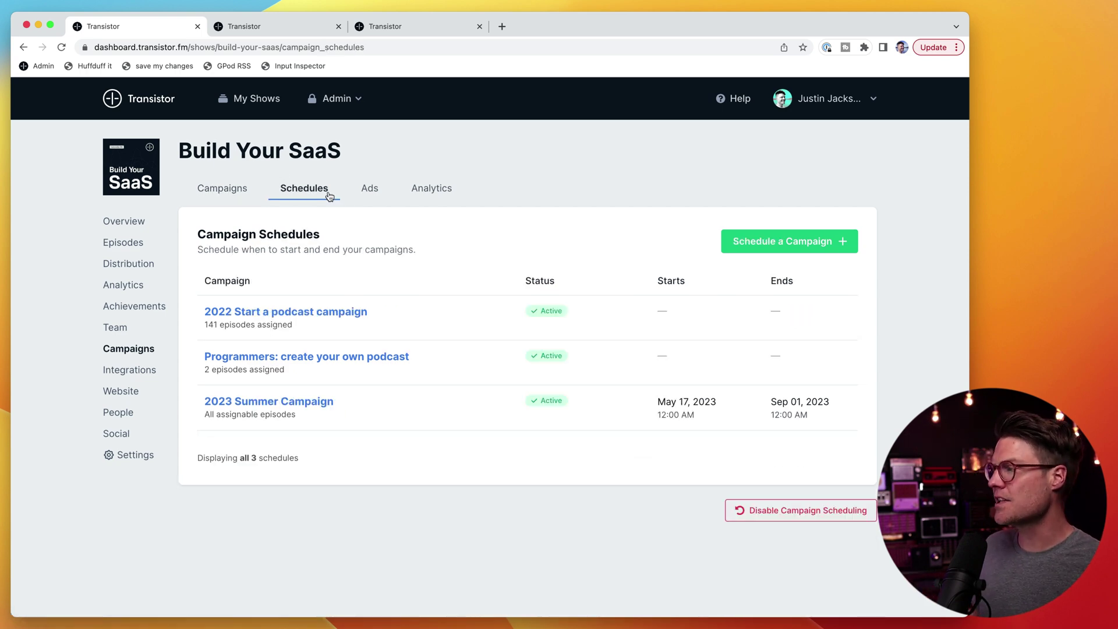
{"action": "left_click", "coordinate": [750, 246]}
{"action": "left_click", "coordinate": [702, 300]}
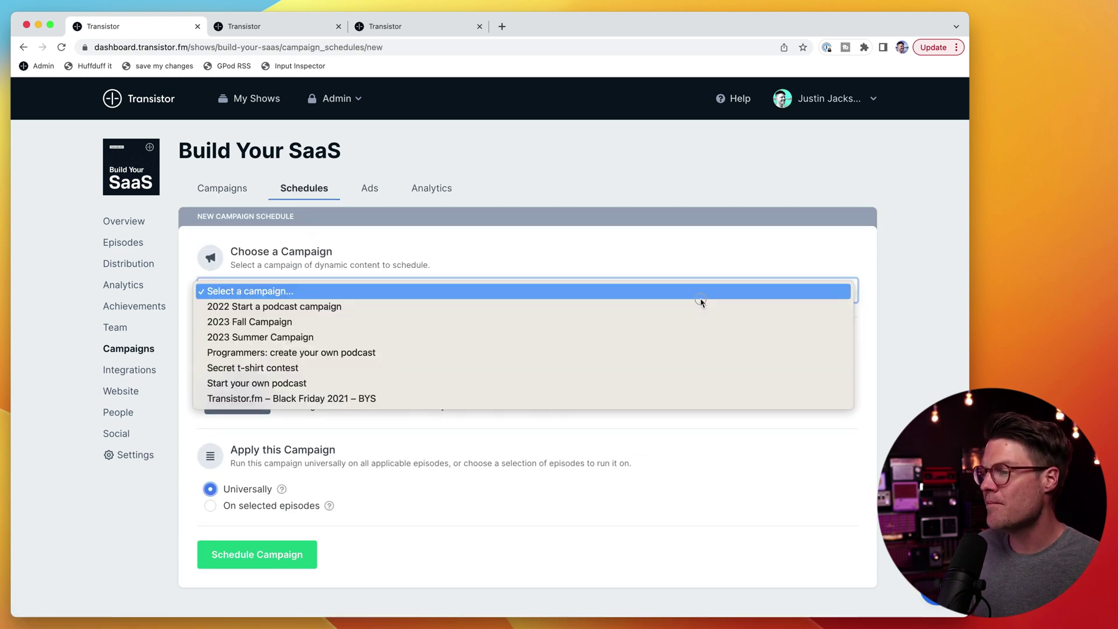
{"action": "left_click", "coordinate": [688, 322]}
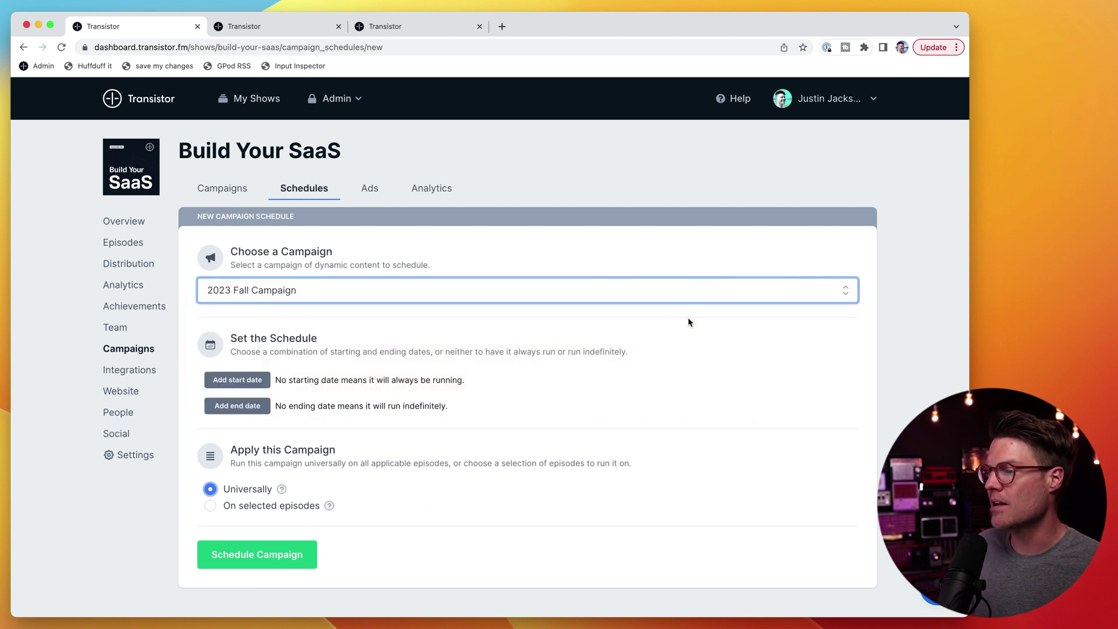
- Give the Fall Campaign a September 2, 2023 start date with no end, and schedule it
{"action": "left_click", "coordinate": [238, 379]}
{"action": "left_click", "coordinate": [256, 399]}
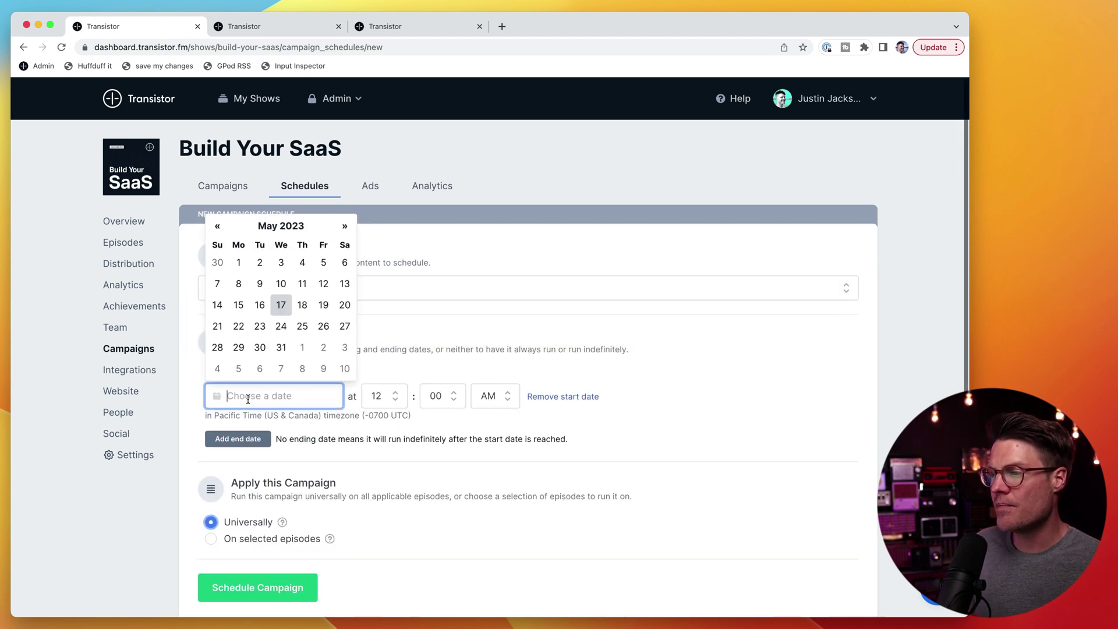
{"action": "left_click", "coordinate": [344, 227]}
{"action": "left_click", "coordinate": [343, 227]}
{"action": "left_click", "coordinate": [342, 227]}
{"action": "left_click", "coordinate": [342, 227]}
{"action": "left_click", "coordinate": [343, 262]}
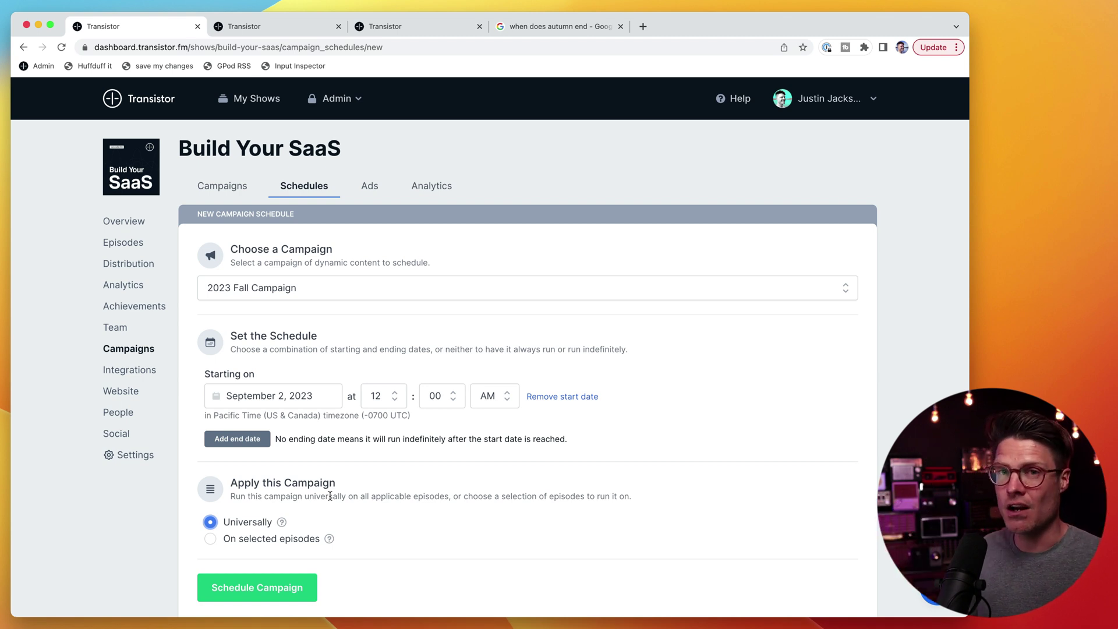
{"action": "scroll", "coordinate": [279, 570], "scroll_direction": "down", "scroll_amount": 2}
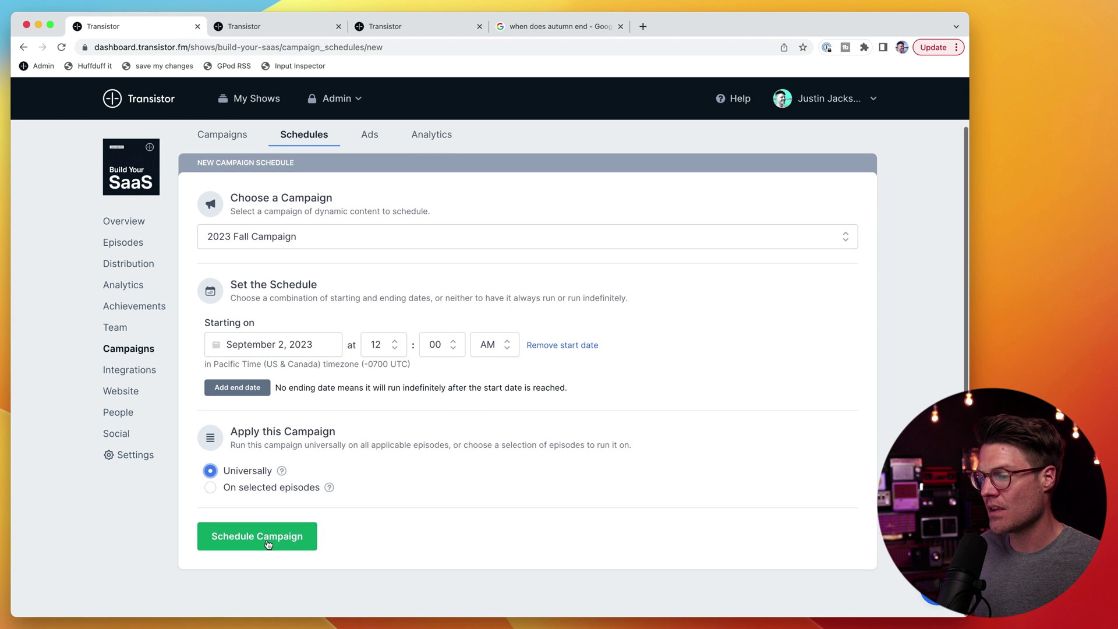
{"action": "left_click", "coordinate": [268, 539]}
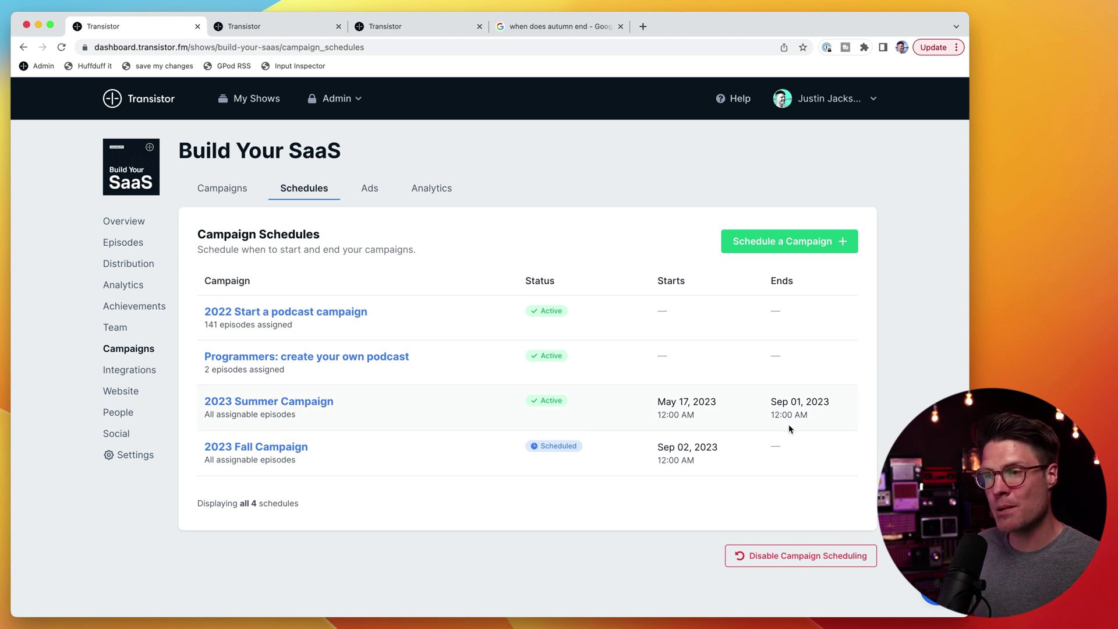
- Choose the $49-per-month Professional plan from the pricing plans
{"action": "mouse_move", "coordinate": [687, 453]}
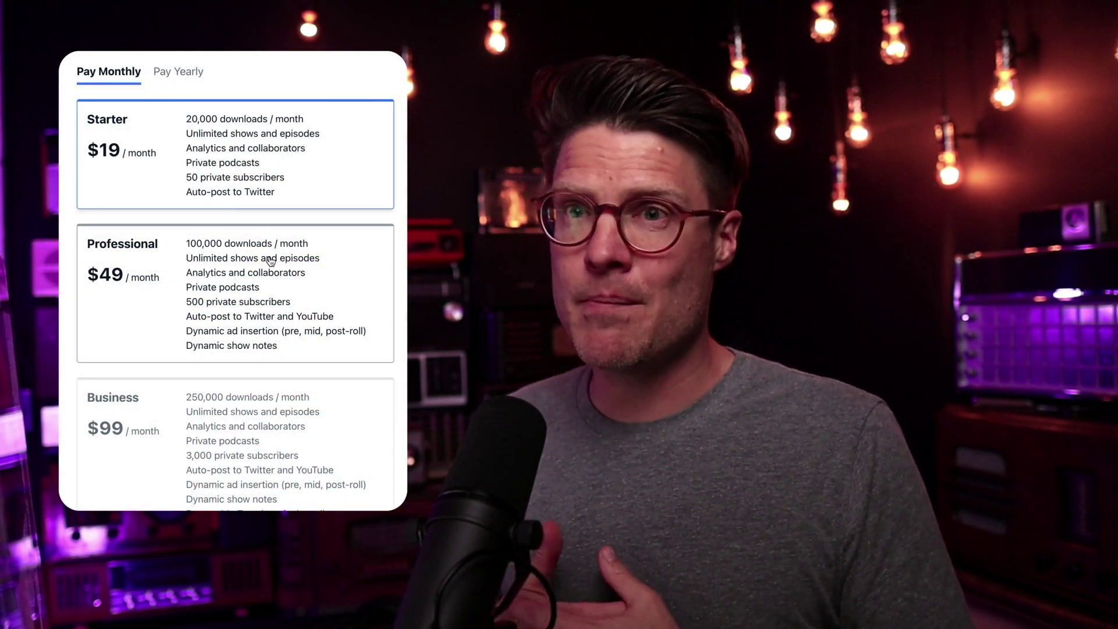
{"action": "left_click", "coordinate": [271, 261]}
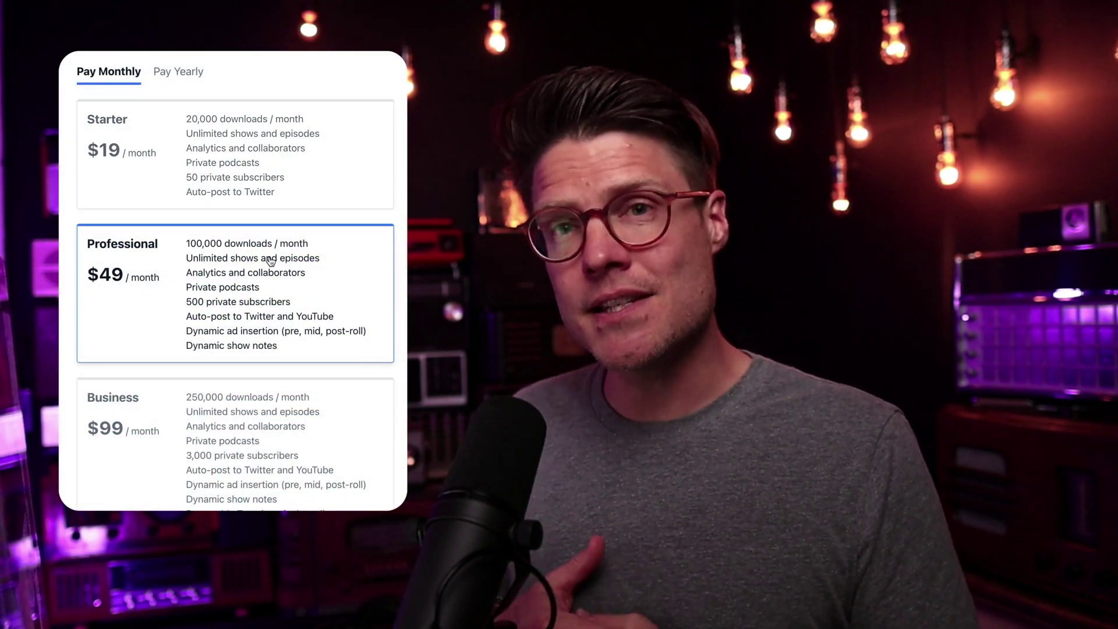